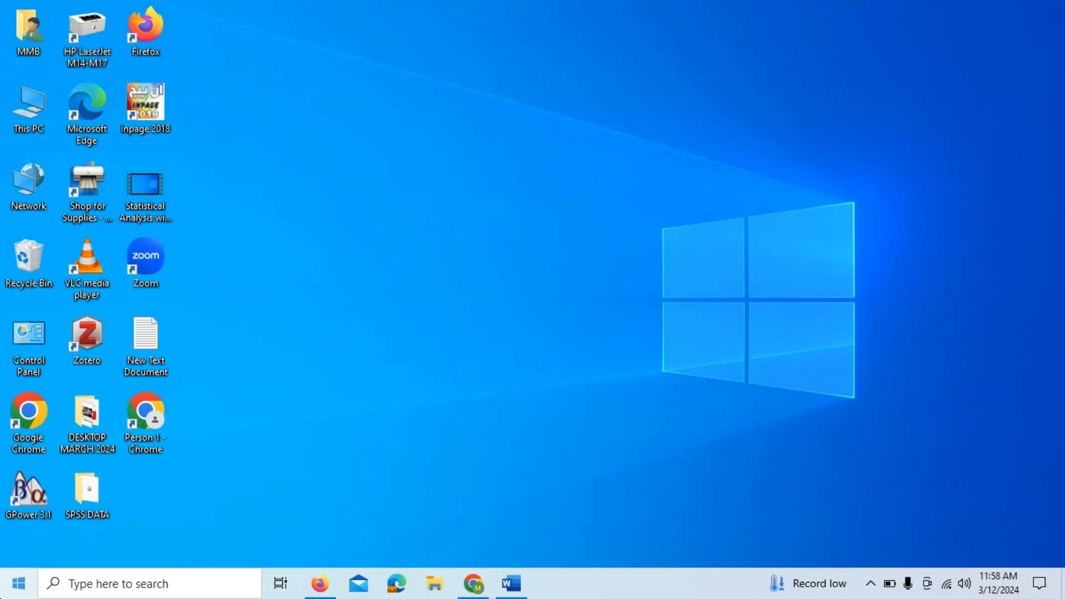
# - Search for IBM SPSS Statistics 23 and open it
pyautogui.click(115, 588)
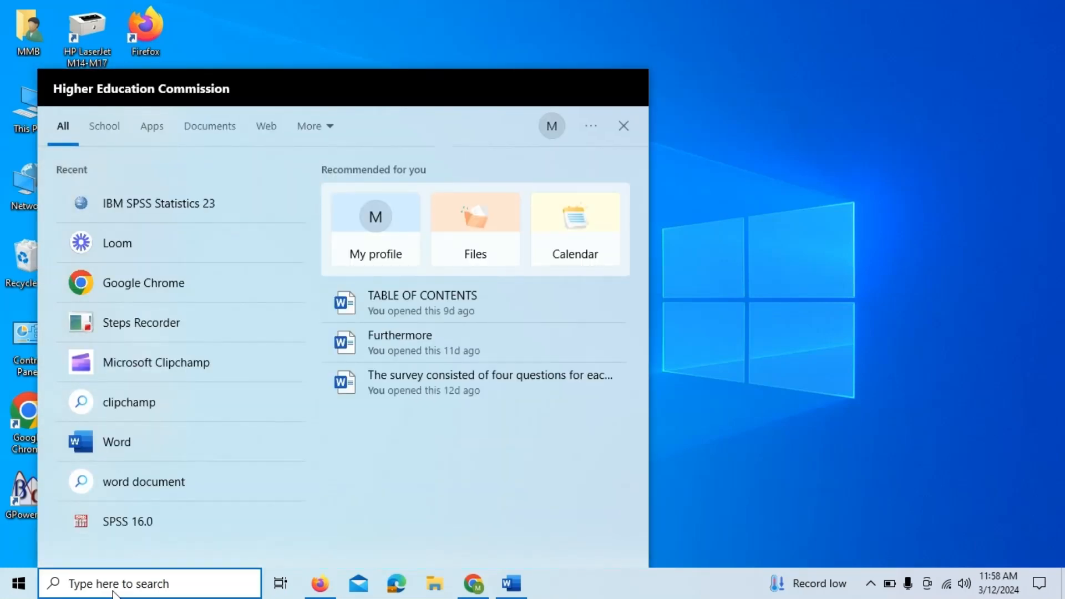
pyautogui.write('ib')
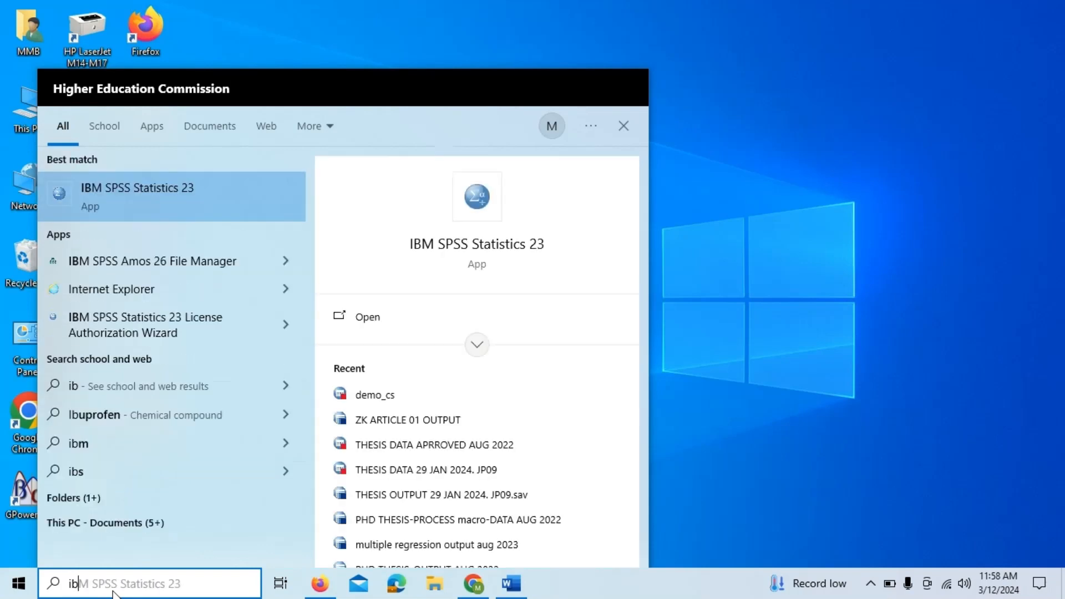
pyautogui.write('m')
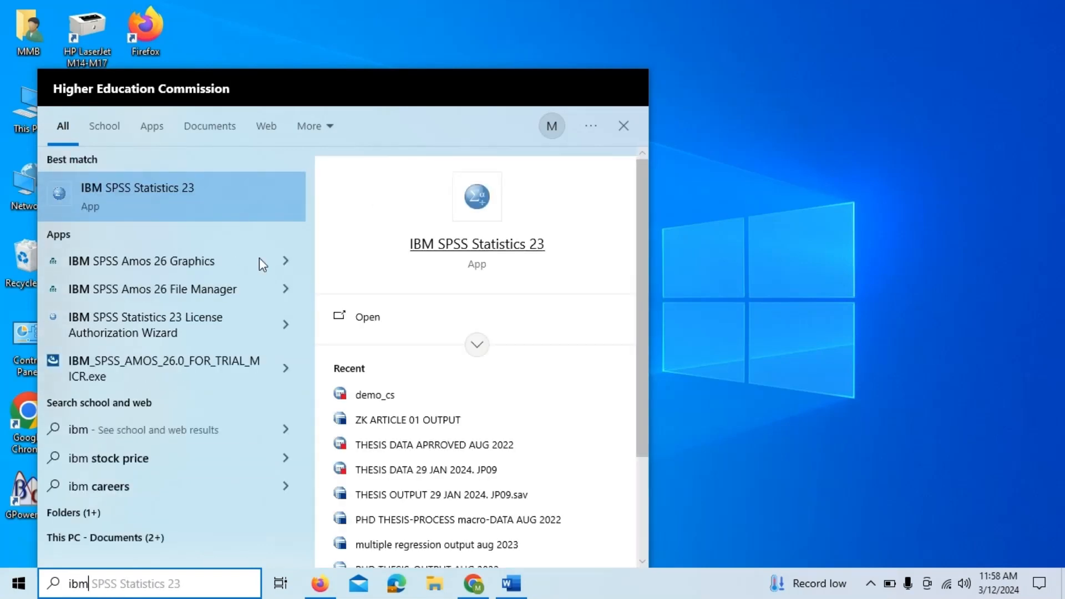
pyautogui.click(365, 319)
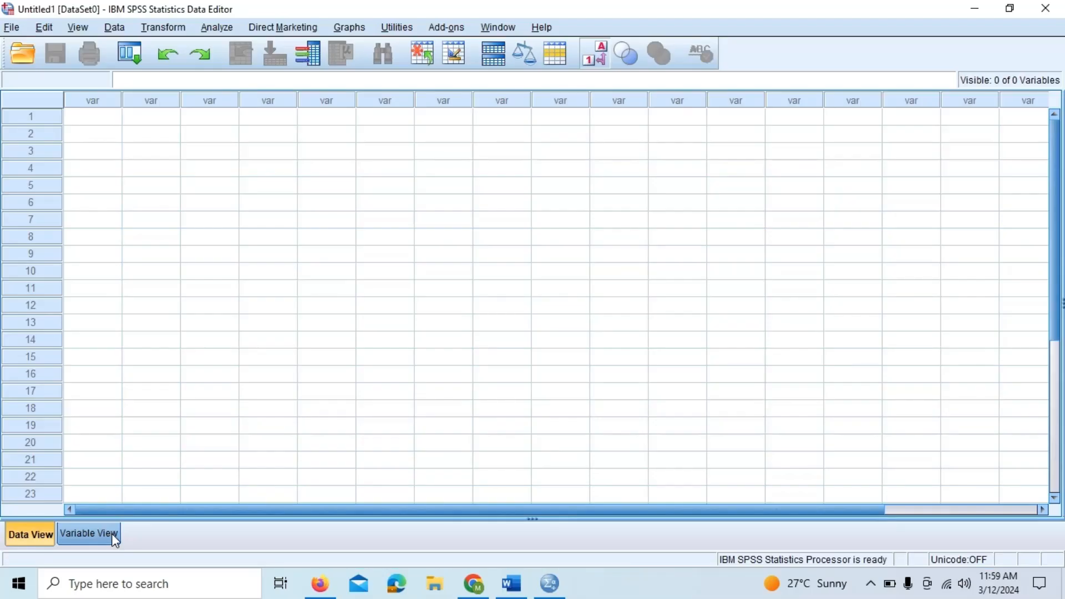
# - Switch the empty dataset between Data View and Variable View
pyautogui.click(114, 536)
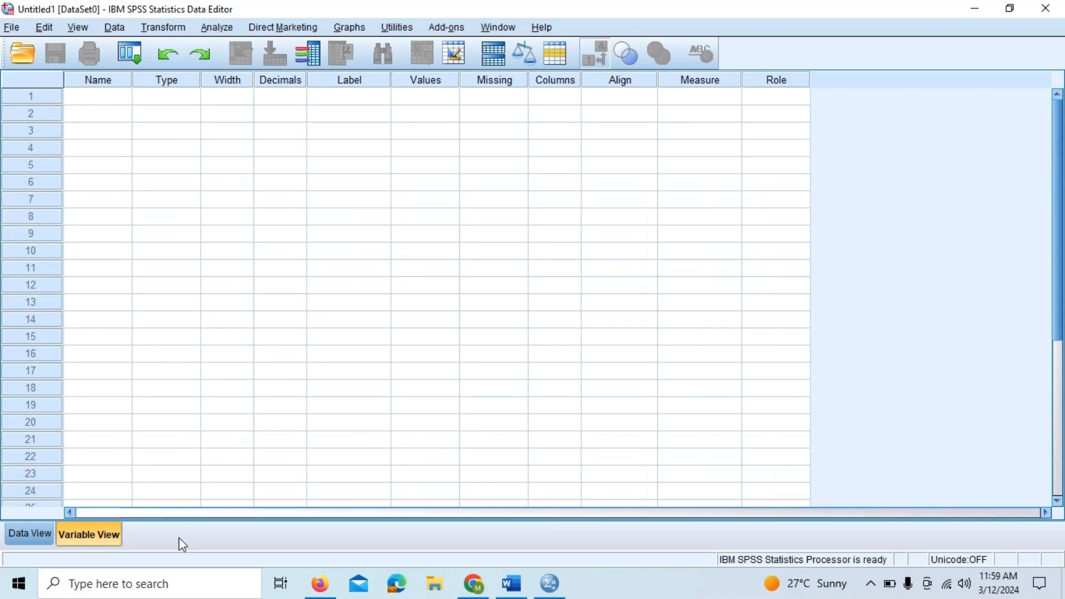
pyautogui.click(17, 535)
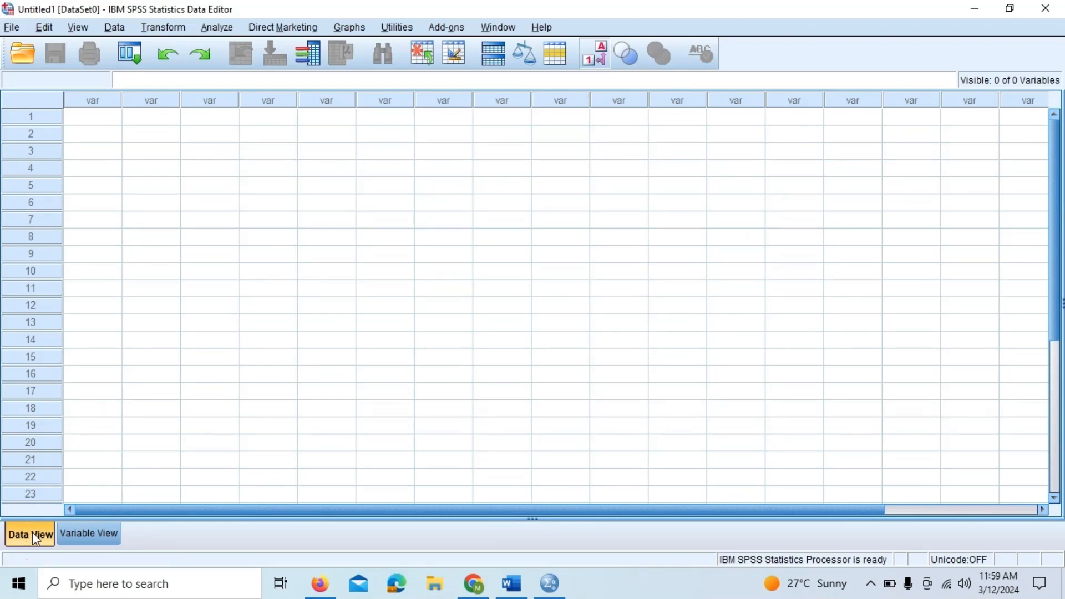
pyautogui.click(106, 542)
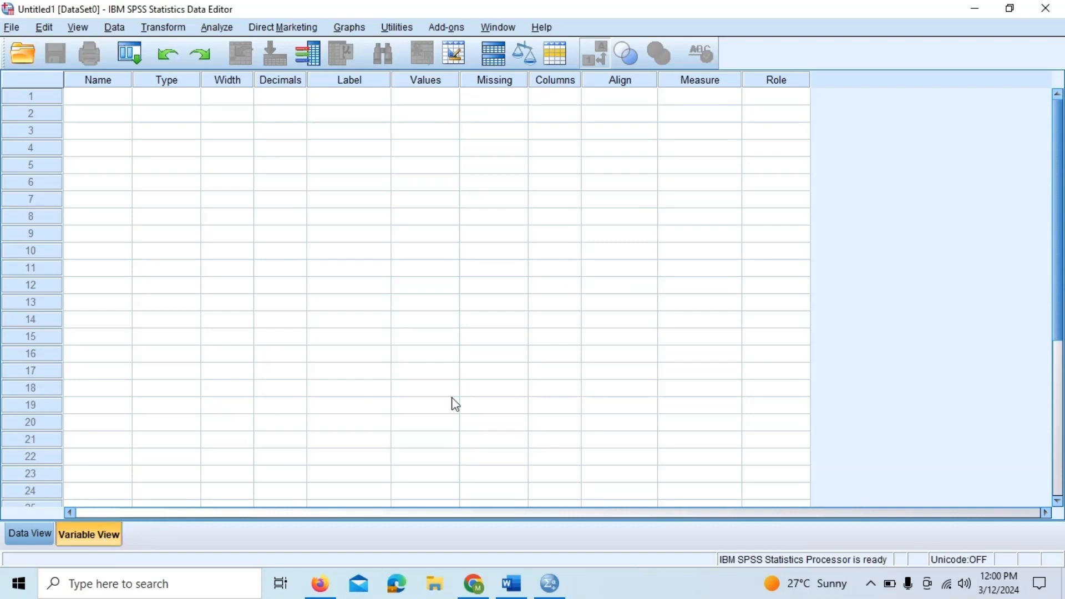
# - Bring up the Word questionnaire 'The Impact of Health Belief On Quality of Life' beside the SPSS editor
pyautogui.click(508, 576)
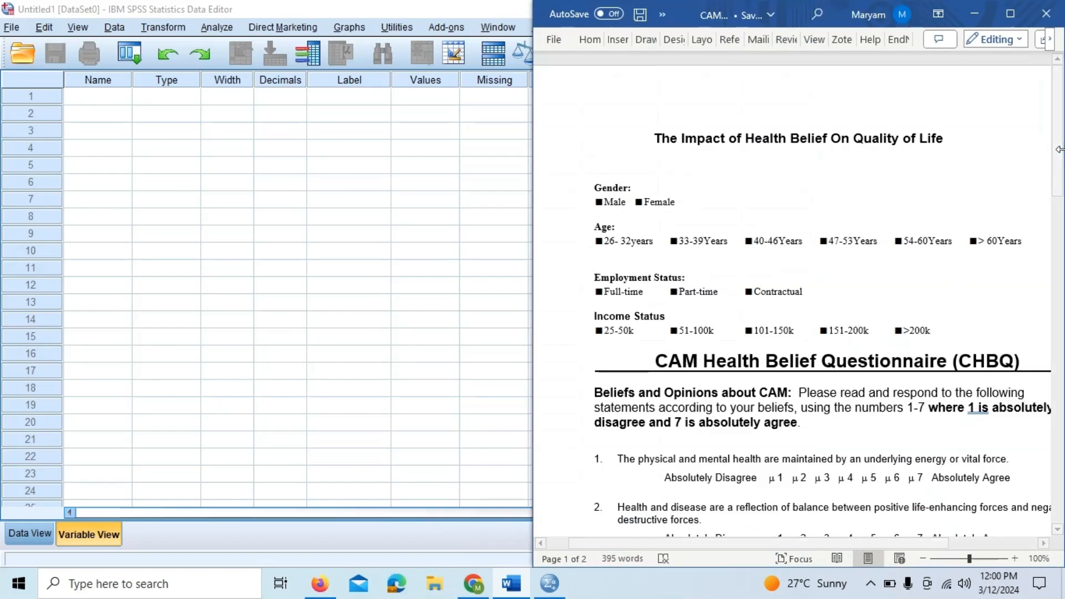
pyautogui.moveTo(1059, 172)
pyautogui.mouseDown()
pyautogui.moveTo(1062, 387)
pyautogui.moveTo(1062, 174)
pyautogui.mouseUp()
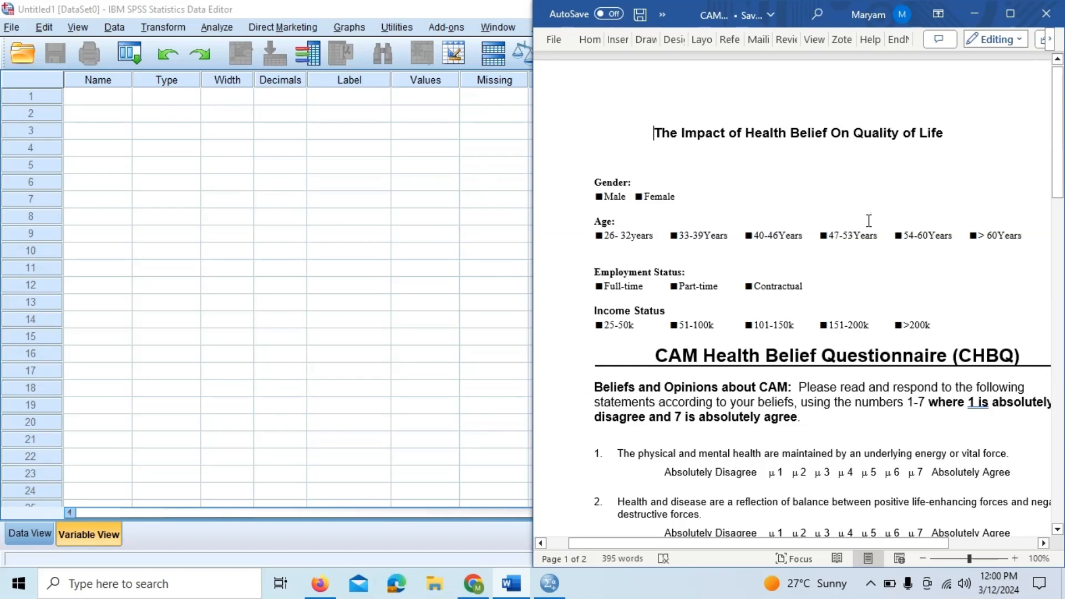
# - Name the first variable S.No
pyautogui.click(108, 95)
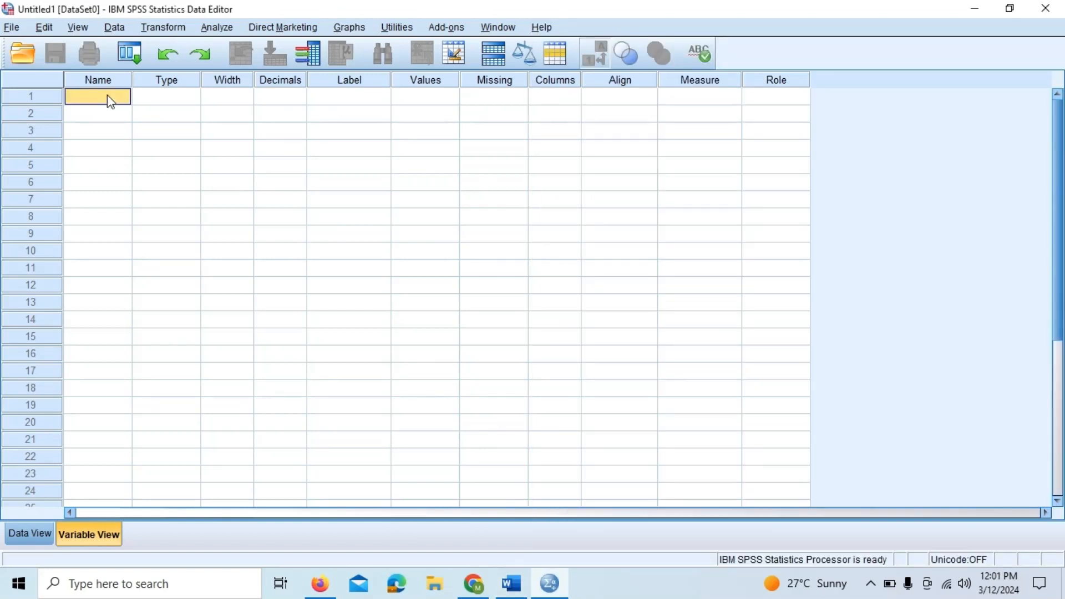
pyautogui.write('S.No')
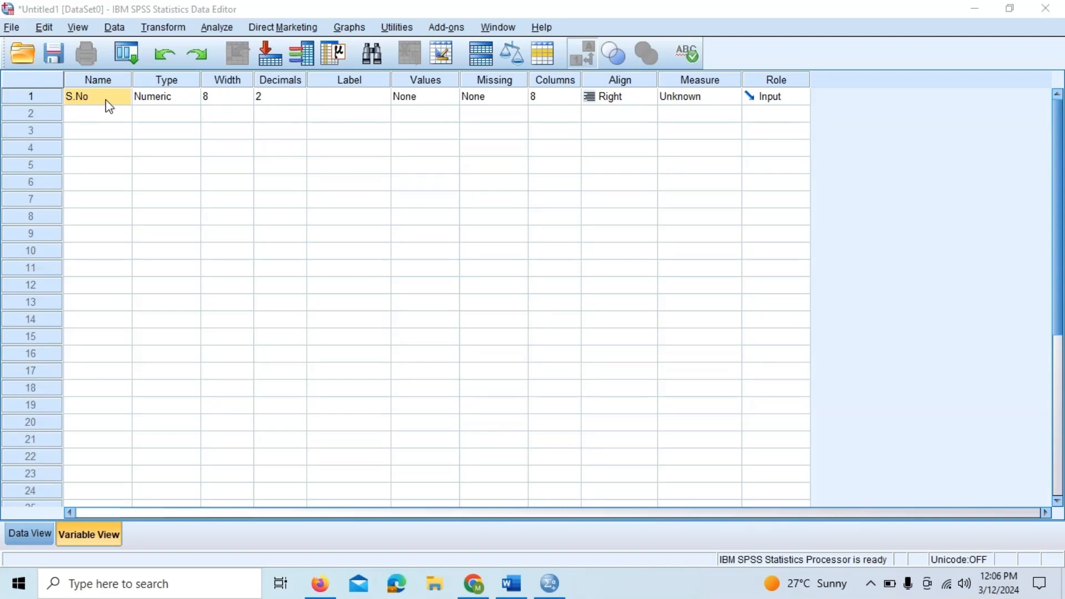
# - Set the S.No variable's measurement level to Scale
pyautogui.doubleClick(185, 101)
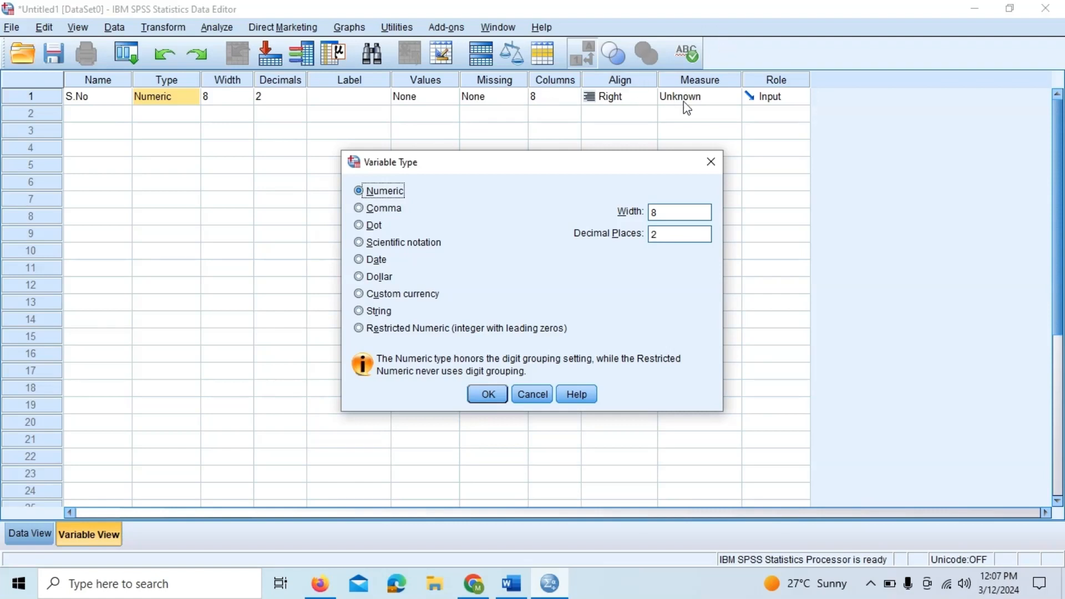
pyautogui.click(711, 162)
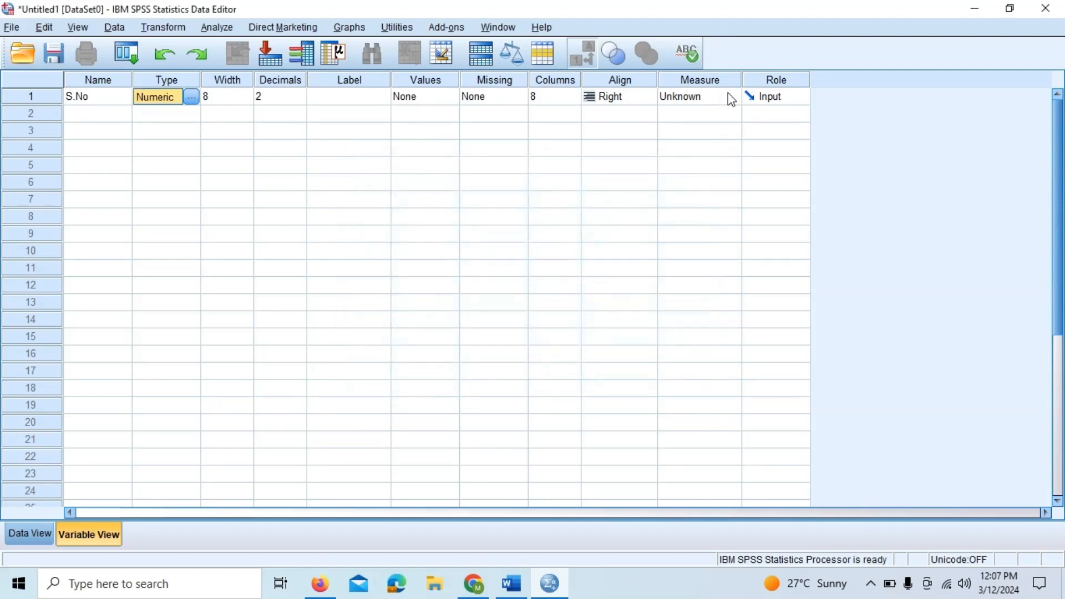
pyautogui.click(729, 94)
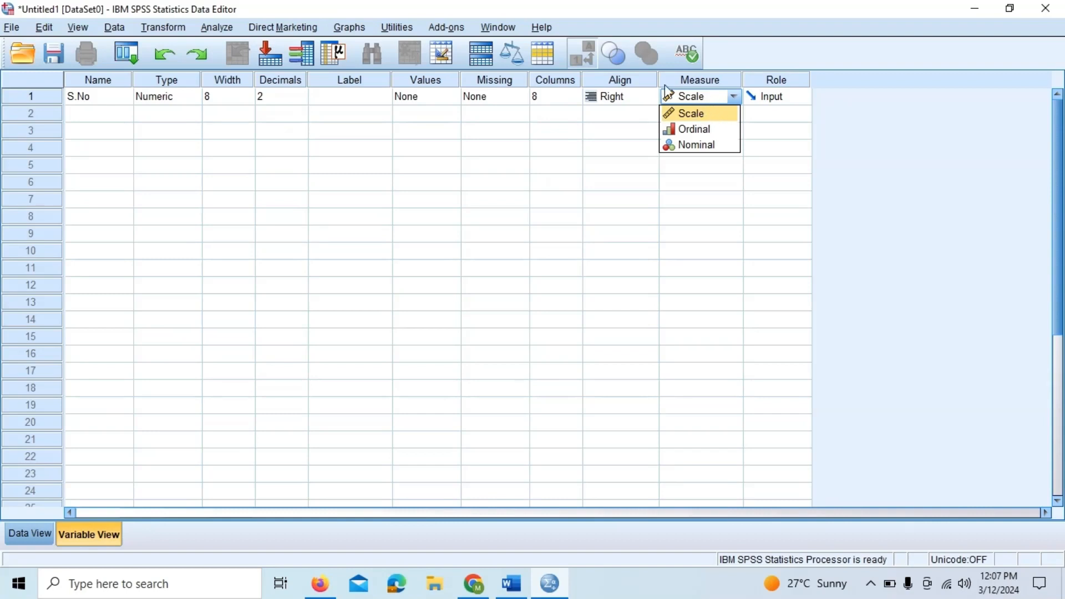
pyautogui.click(700, 115)
pyautogui.click(739, 100)
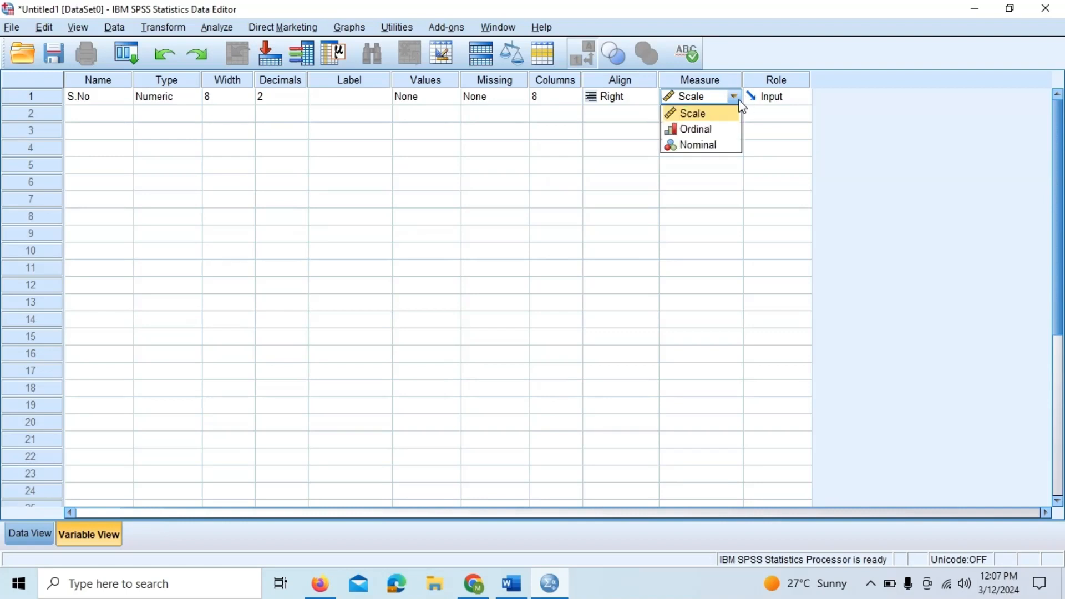
pyautogui.click(715, 146)
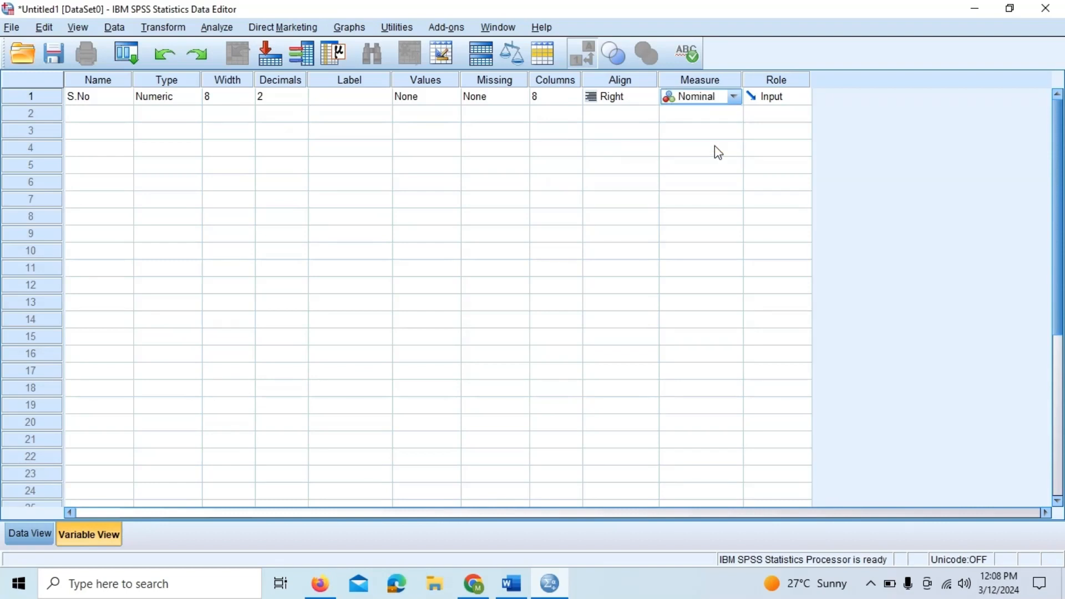
pyautogui.click(733, 99)
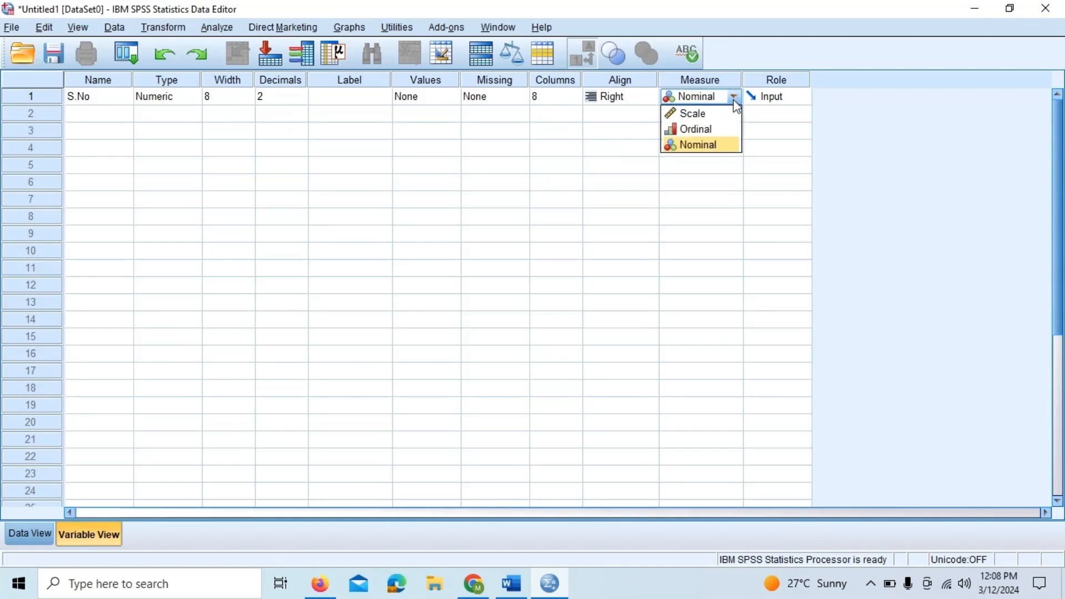
pyautogui.click(690, 115)
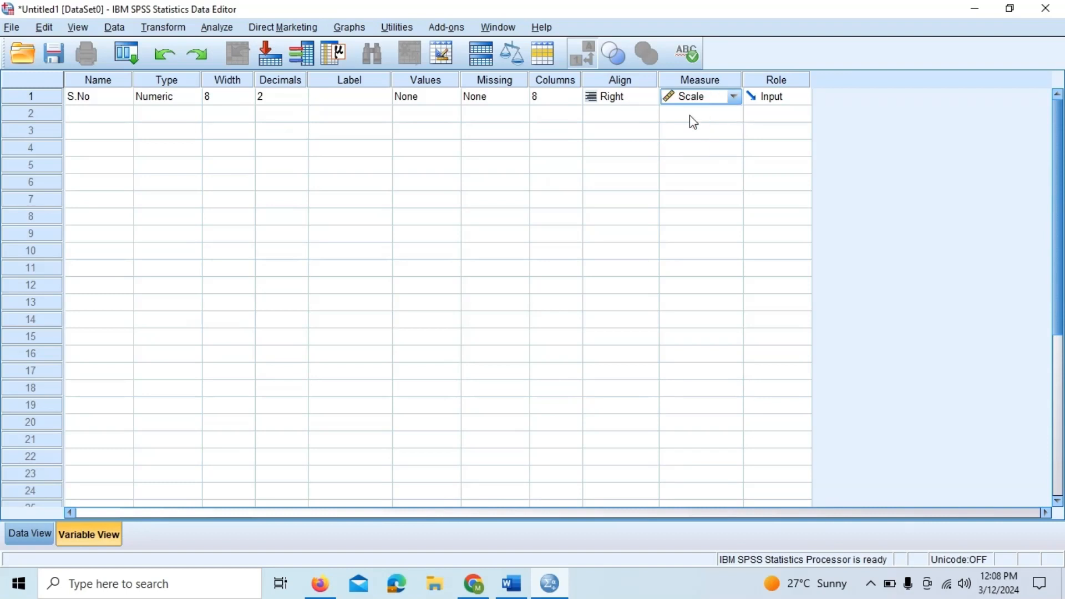
# - Label the S.No variable as S.No
pyautogui.click(341, 100)
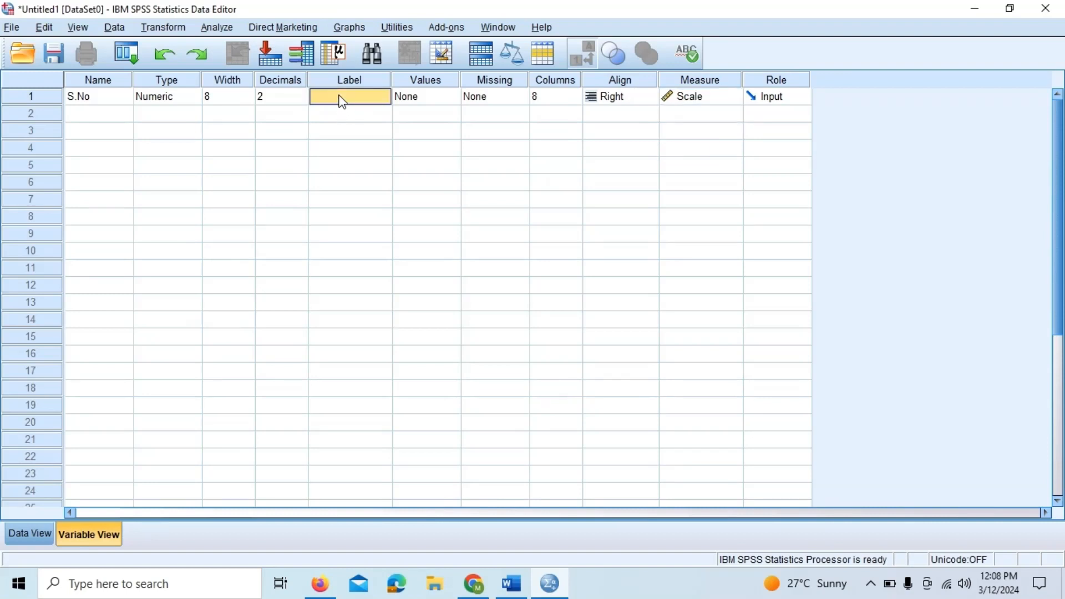
pyautogui.write('S,N')
pyautogui.press('BackSpace')
pyautogui.write('No')
# - Try to name the second variable 'Gender of respondent'
pyautogui.click(96, 116)
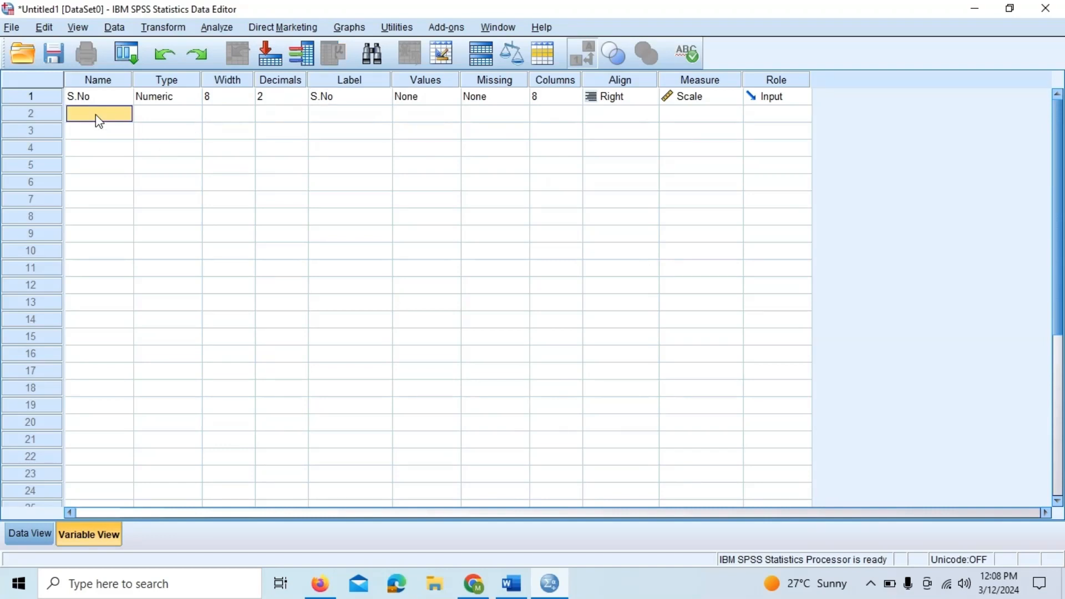
pyautogui.write('Gender of st')
pyautogui.press('BackSpace')
pyautogui.press('BackSpace')
pyautogui.write('respondent')
pyautogui.press('Return')
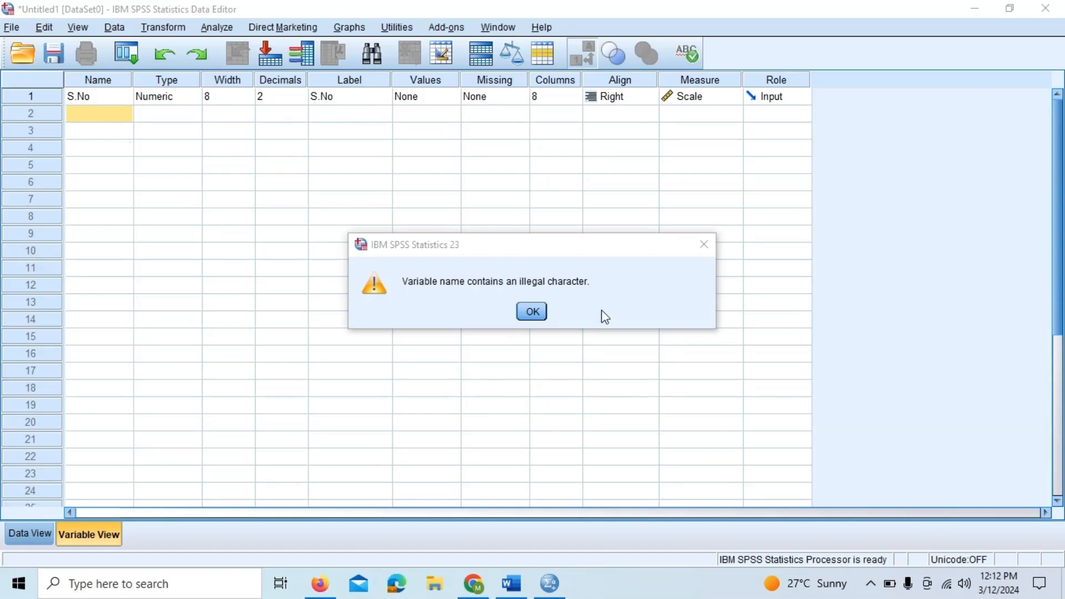
pyautogui.click(532, 312)
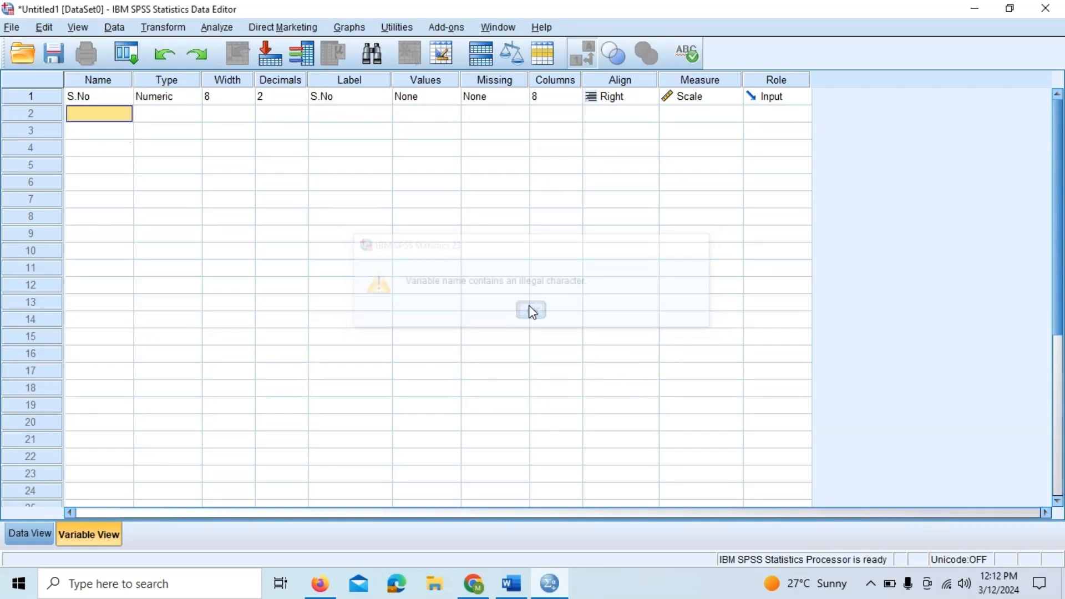
# - Name the second variable Gender
pyautogui.click(89, 114)
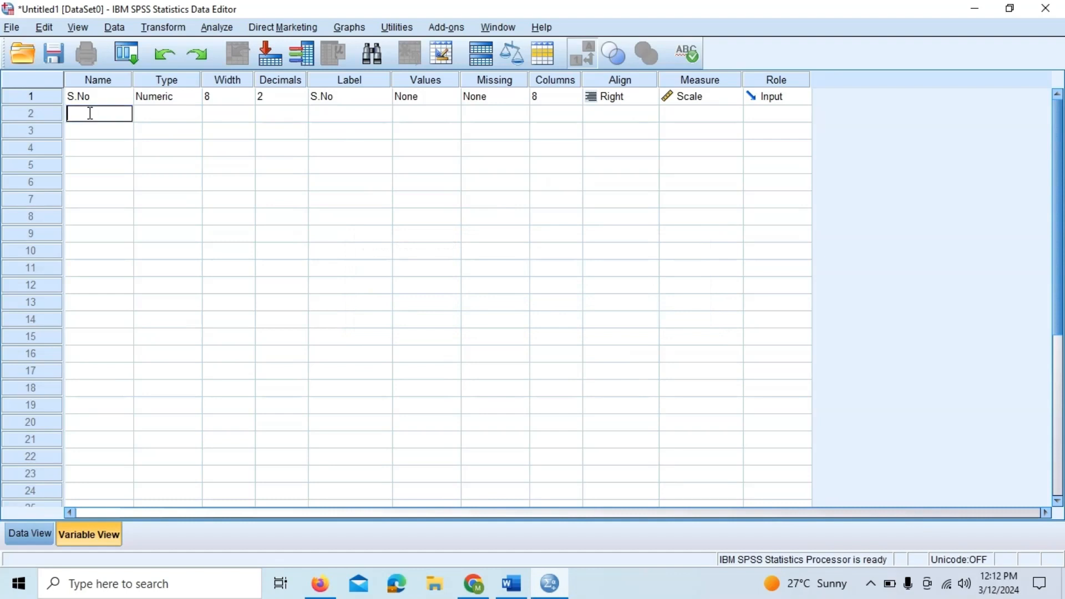
pyautogui.write('Gender_of_respo')
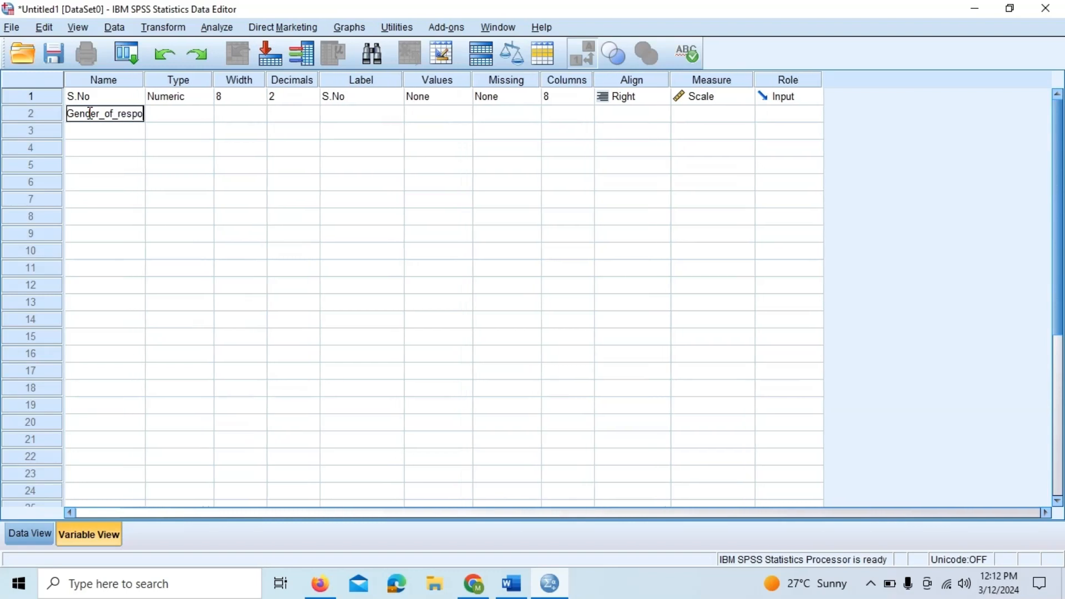
pyautogui.write('nn')
pyautogui.press('BackSpace')
pyautogui.press('BackSpace')
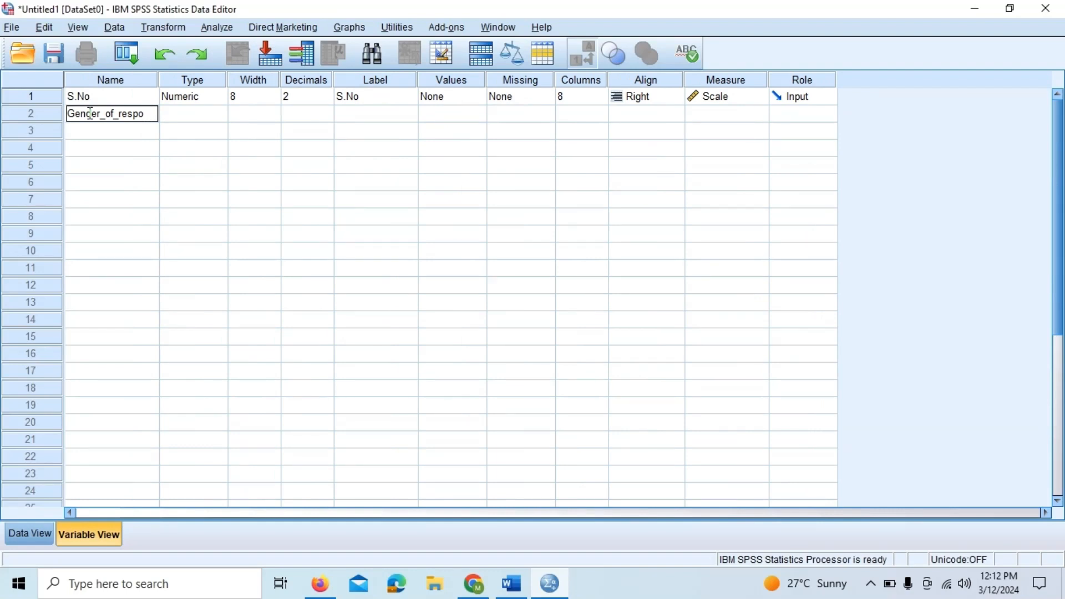
pyautogui.press('BackSpace')
pyautogui.press('BackSpace')
pyautogui.press('BackSpace')
pyautogui.press('BackSpace')
pyautogui.press('BackSpace')
pyautogui.press('BackSpace')
pyautogui.press('BackSpace')
pyautogui.press('BackSpace')
pyautogui.press('BackSpace')
pyautogui.click(175, 115)
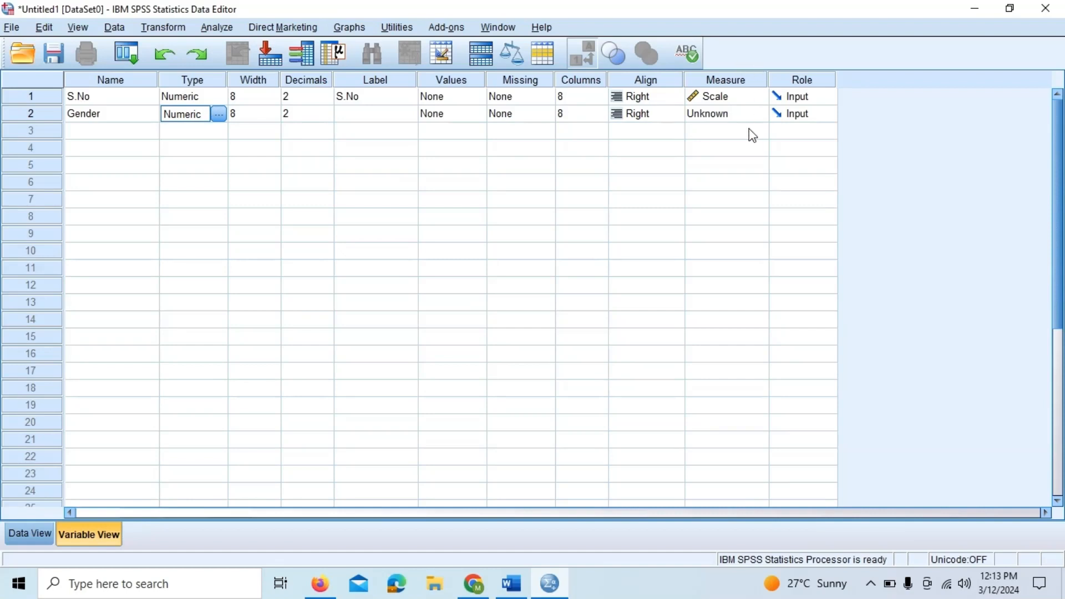
# - Set the Gender variable's measure to Nominal and its label to Gender
pyautogui.click(757, 117)
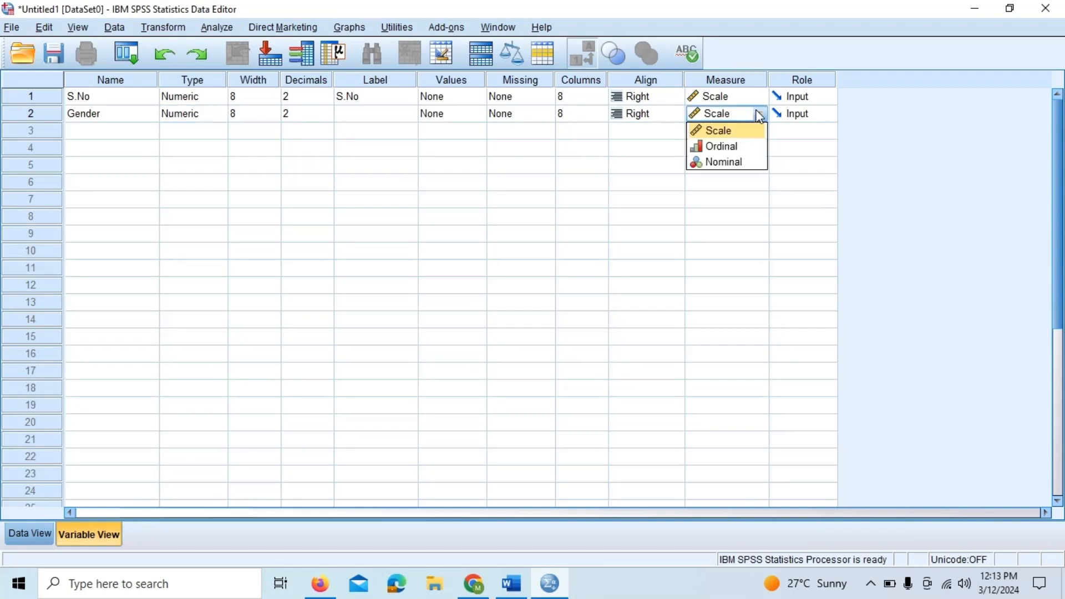
pyautogui.click(731, 163)
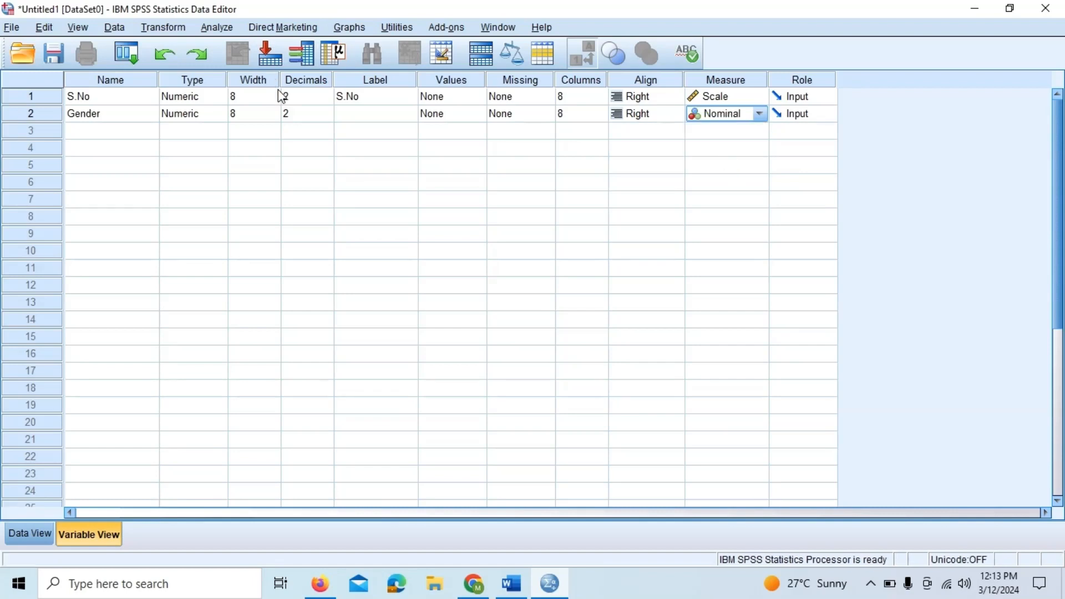
pyautogui.click(379, 113)
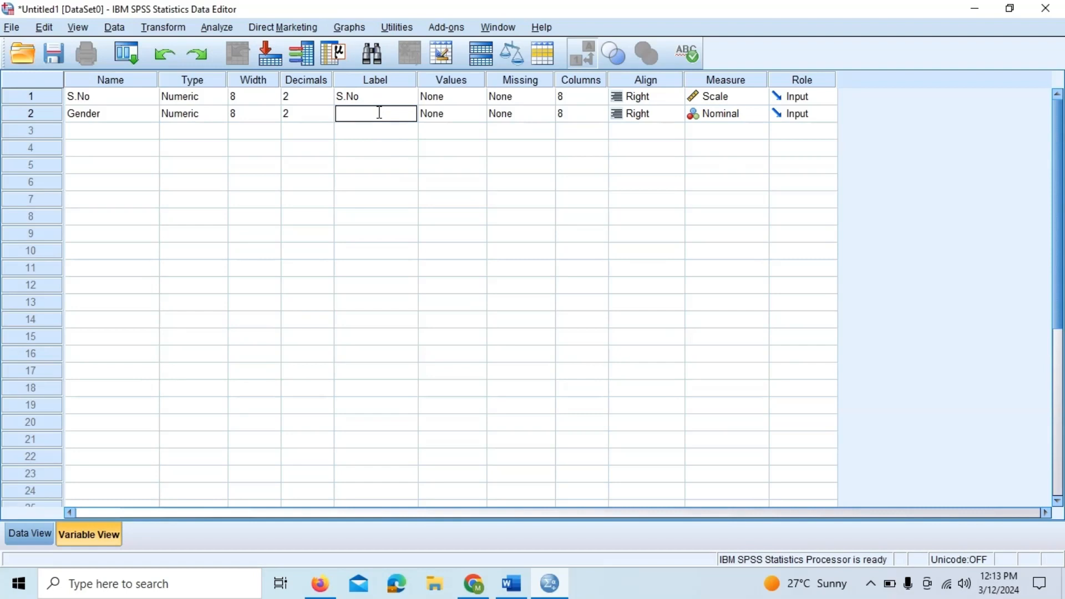
pyautogui.write('Gender')
# - Add value labels 1 = male and 2 = Female for the Gender variable
pyautogui.click(480, 119)
pyautogui.click(480, 118)
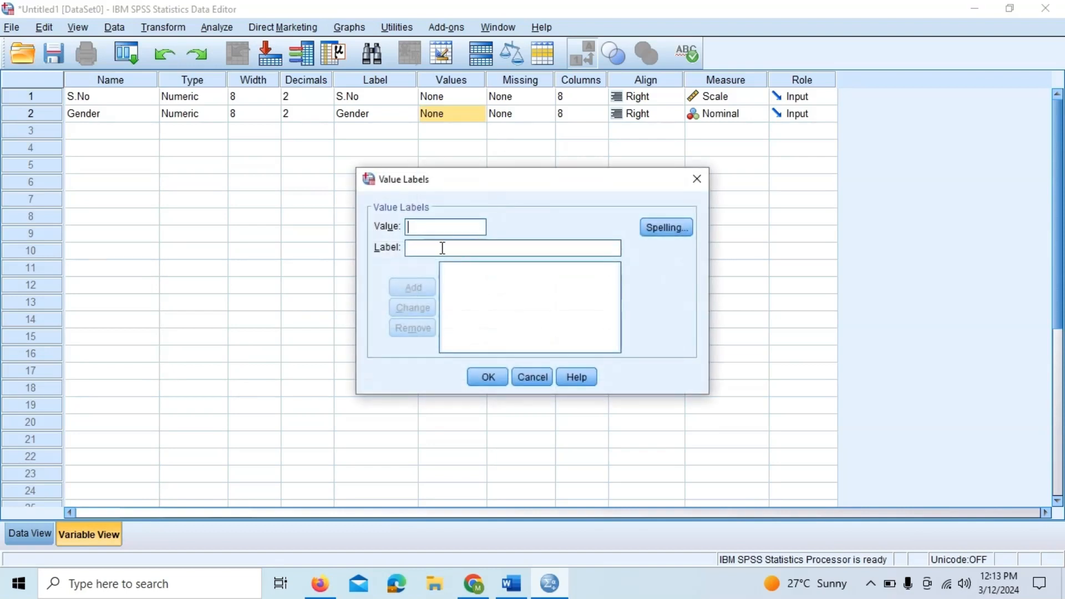
pyautogui.write('1')
pyautogui.click(433, 250)
pyautogui.write('male')
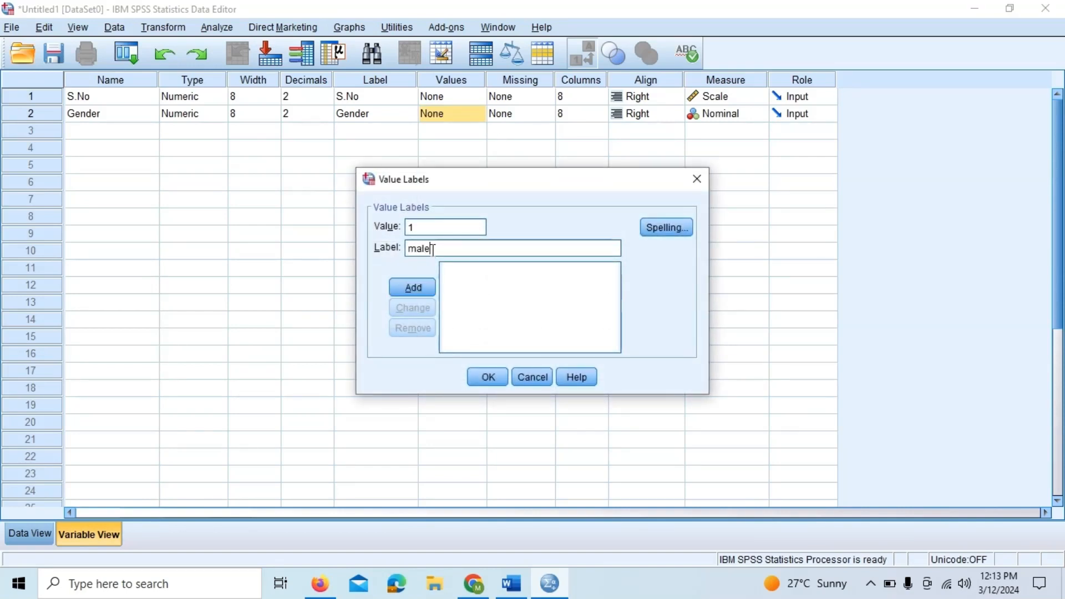
pyautogui.click(407, 286)
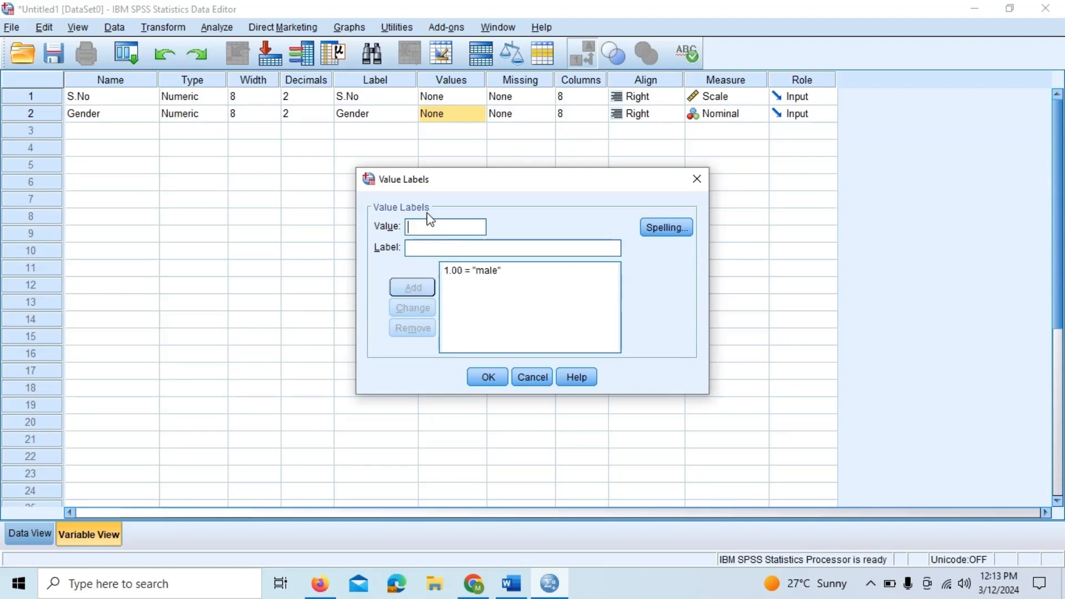
pyautogui.write('2')
pyautogui.click(429, 249)
pyautogui.write('Female')
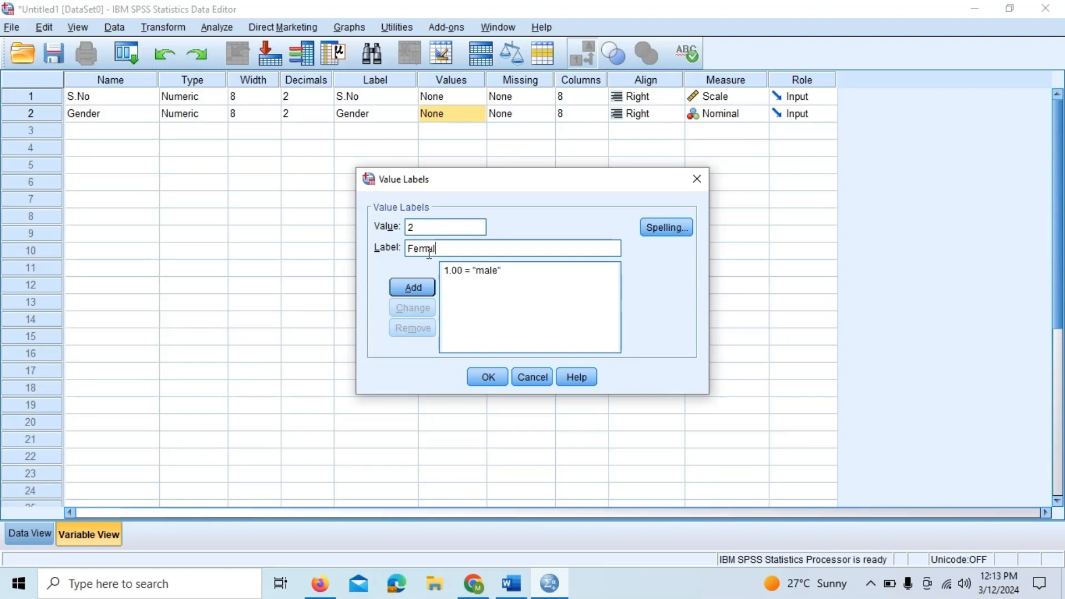
pyautogui.click(411, 287)
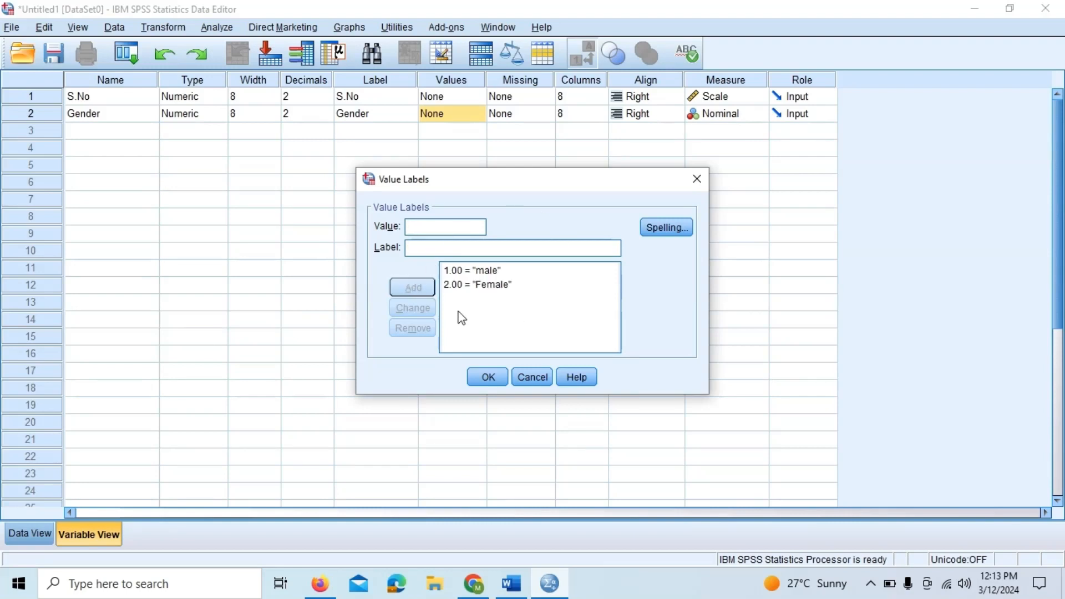
# - Change the label of value 1 to Female
pyautogui.click(483, 273)
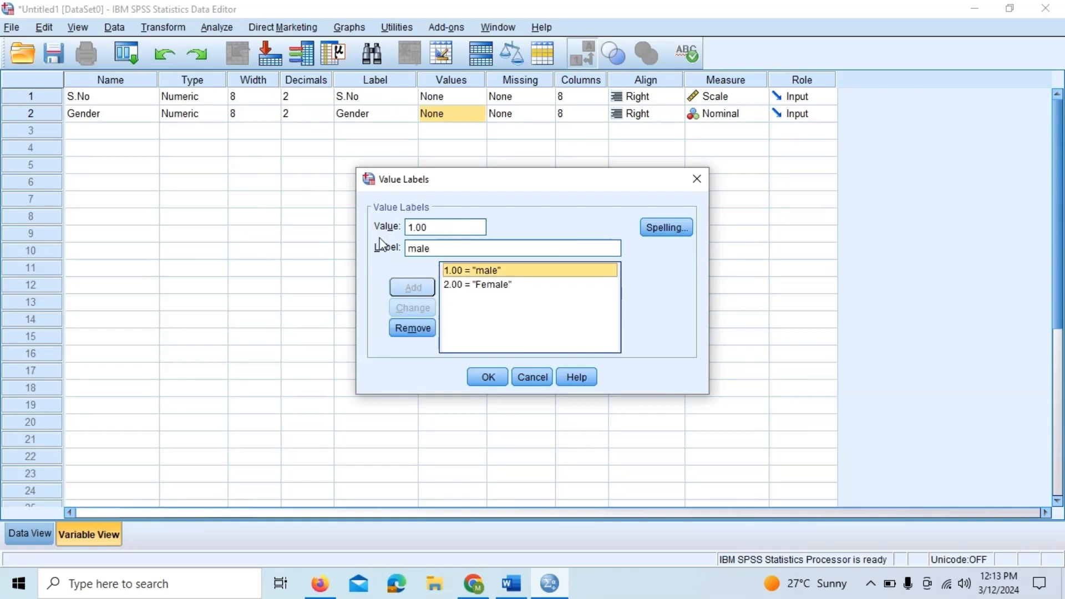
pyautogui.click(410, 250)
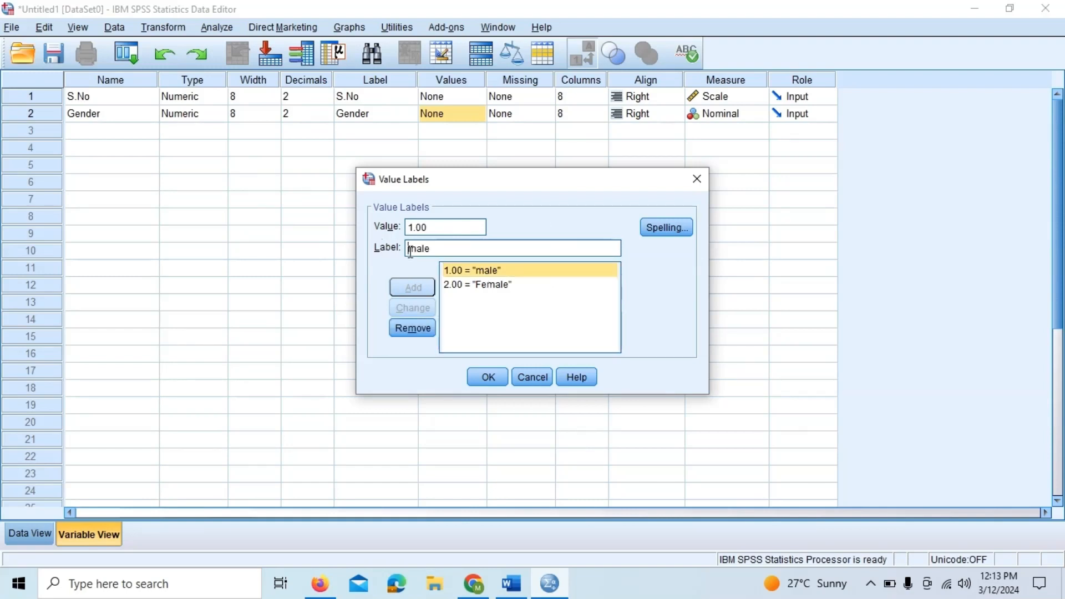
pyautogui.write('Fe')
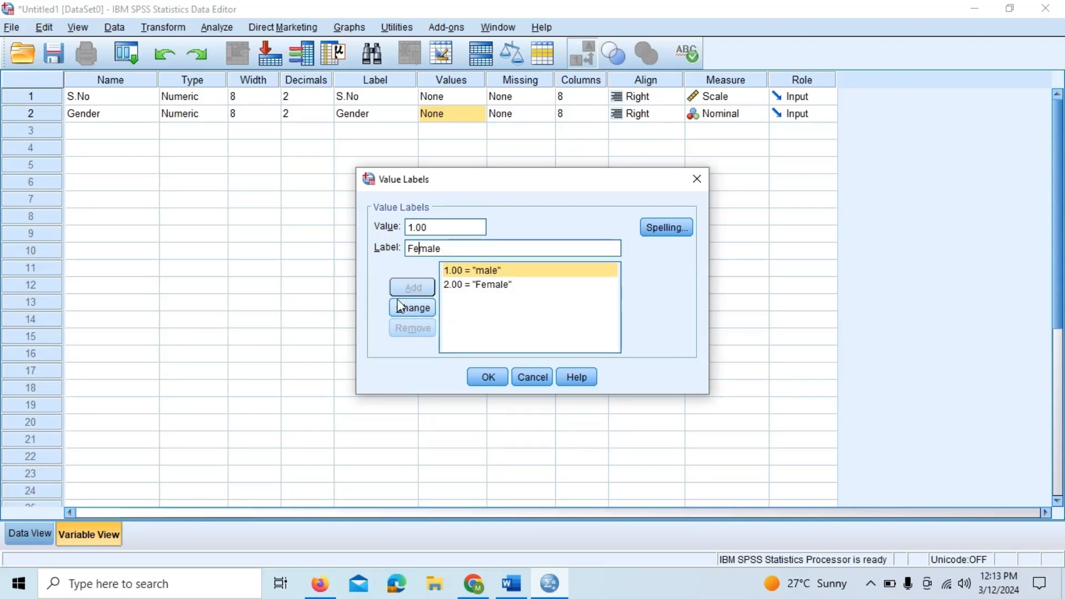
pyautogui.click(414, 308)
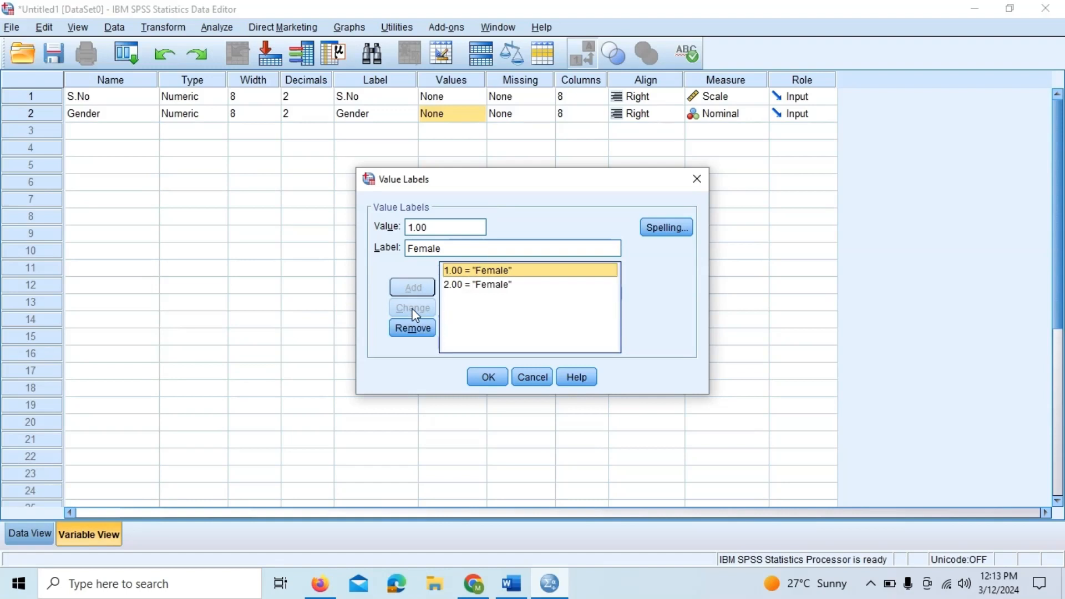
# - Change the label of value 2 to male
pyautogui.click(485, 285)
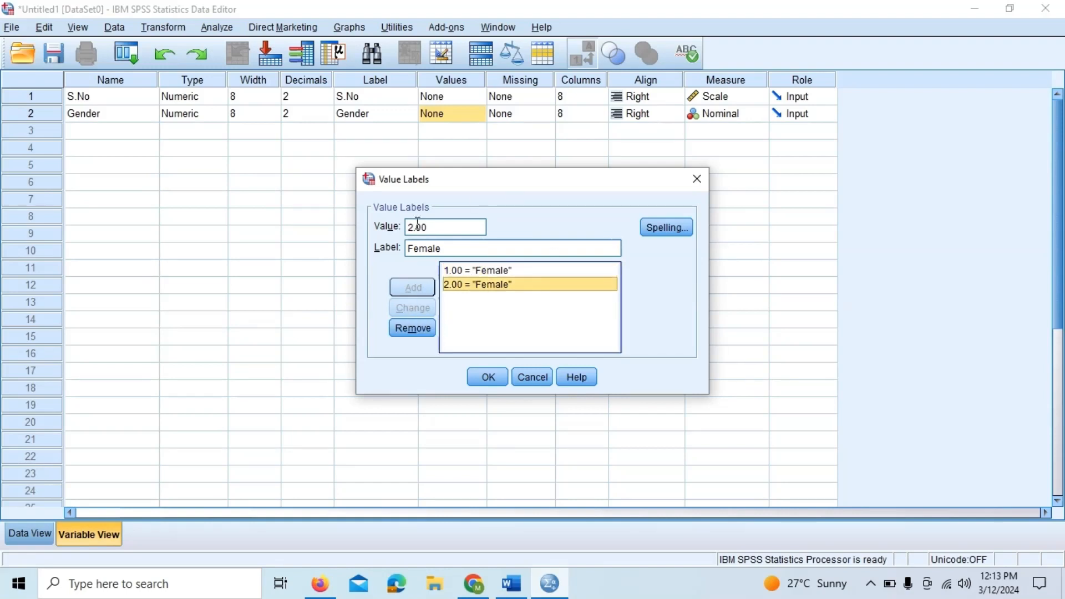
pyautogui.click(421, 247)
pyautogui.press('BackSpace')
pyautogui.press('BackSpace')
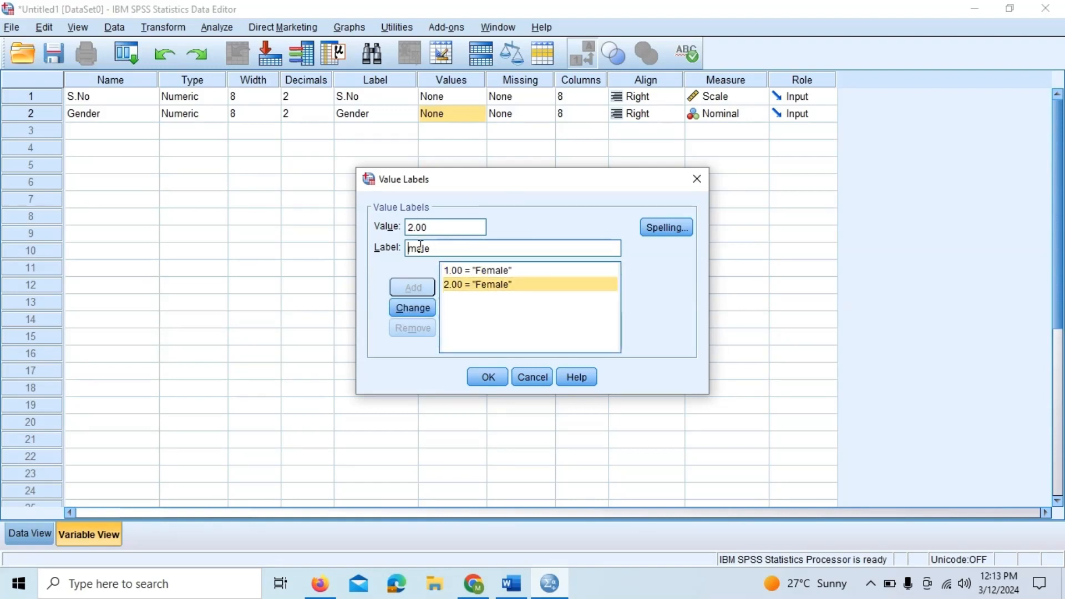
pyautogui.click(414, 309)
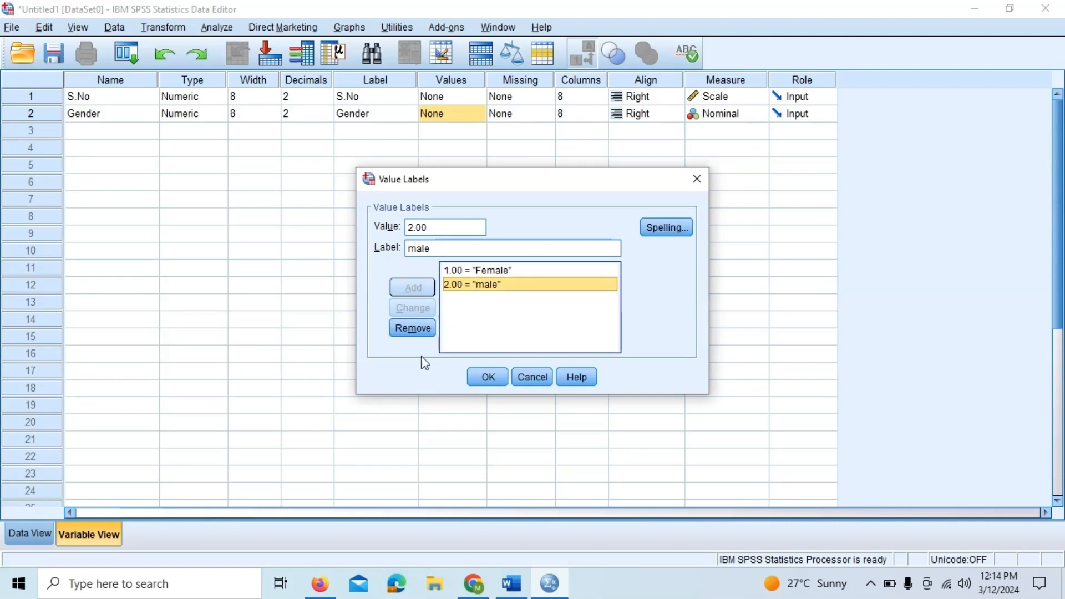